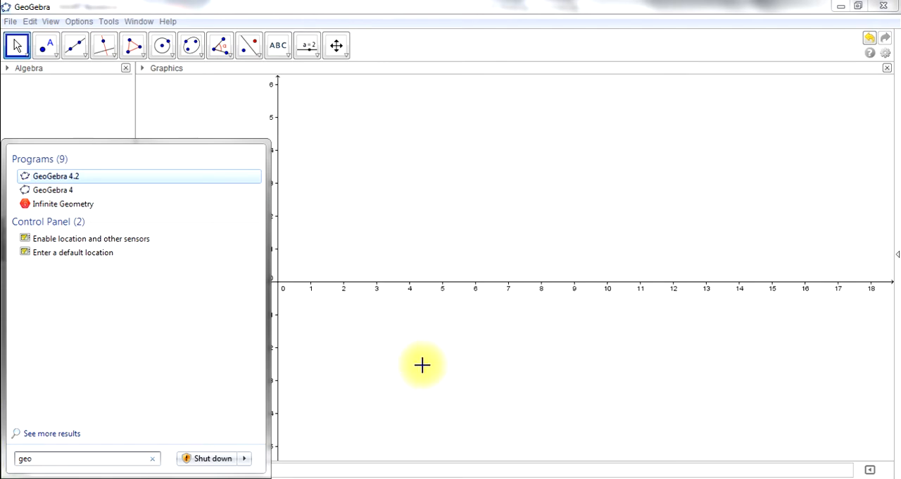
# Show the Spreadsheet view alongside the Graphics view in GeoGebra.
pyautogui.click(571, 377)
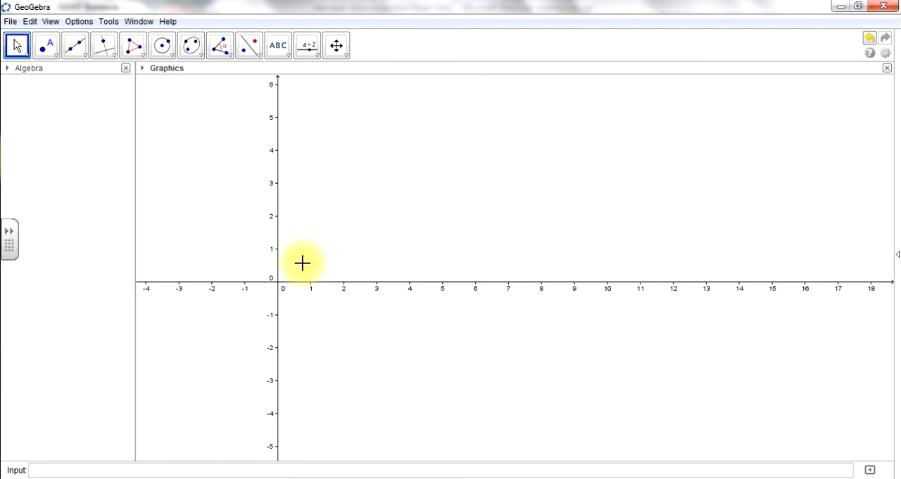
pyautogui.click(51, 21)
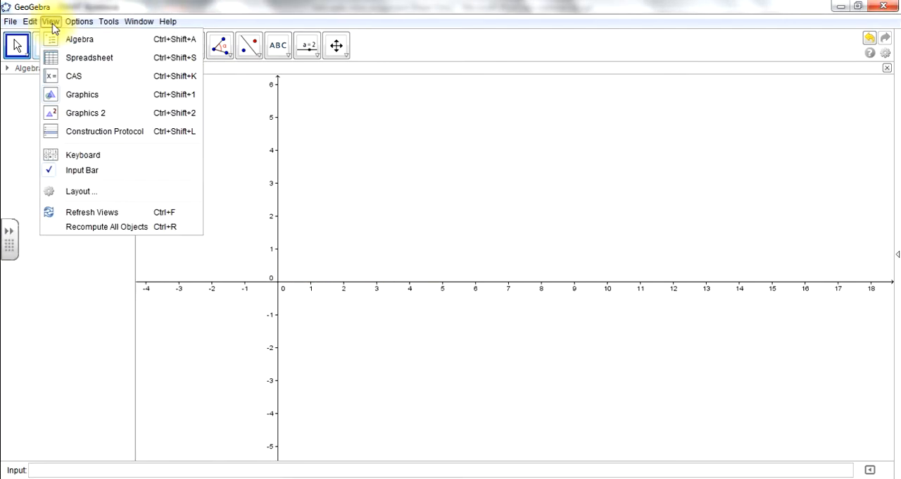
pyautogui.click(79, 61)
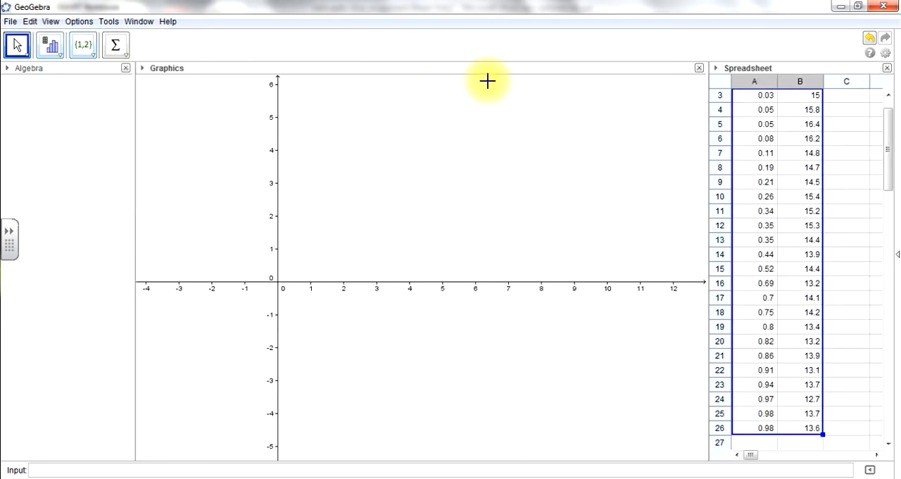
# Run a Two Variable Regression Analysis on the age and sleep data in cells A3:B26.
pyautogui.scroll(2, 890, 148)
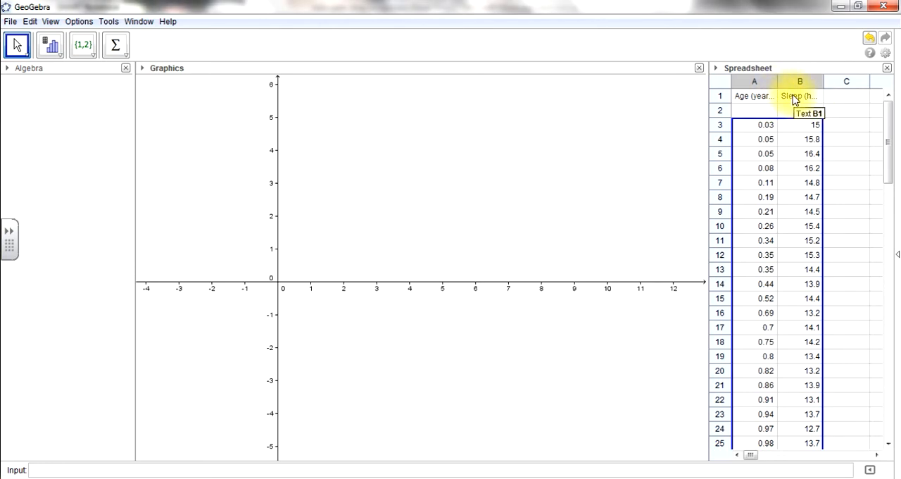
pyautogui.click(853, 112)
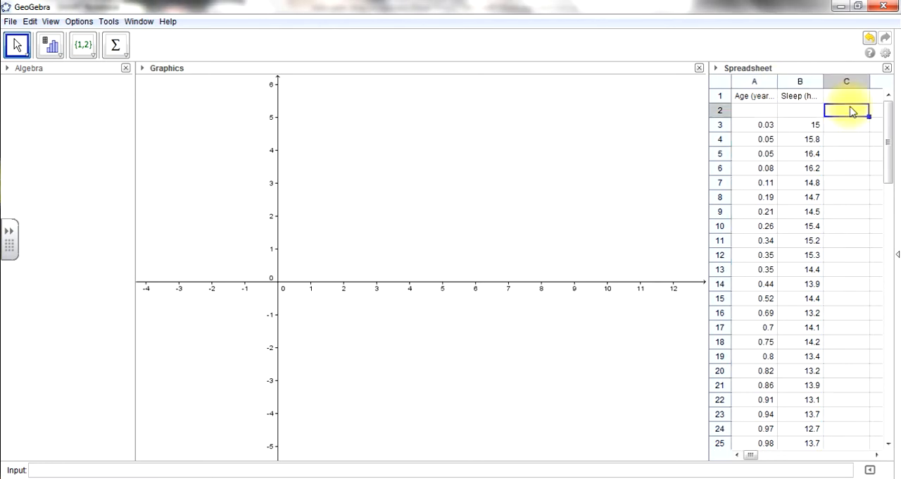
pyautogui.click(747, 128)
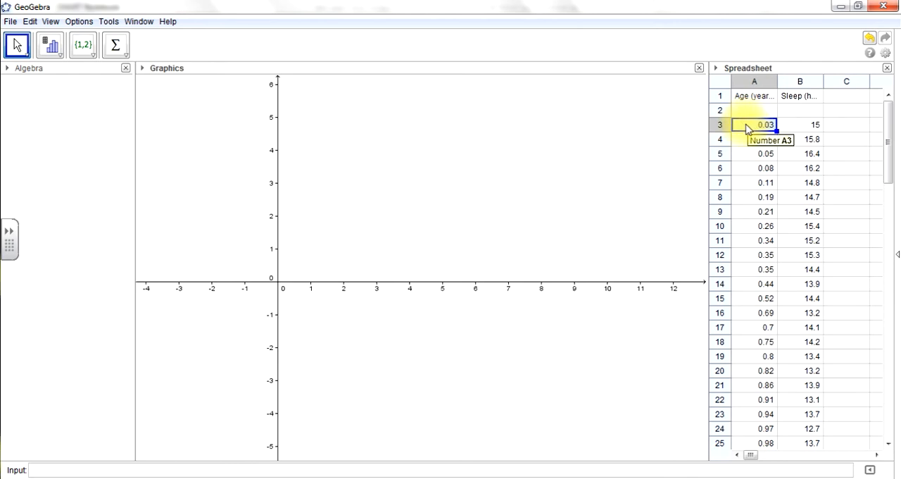
pyautogui.moveTo(741, 128); pyautogui.dragTo(814, 389)
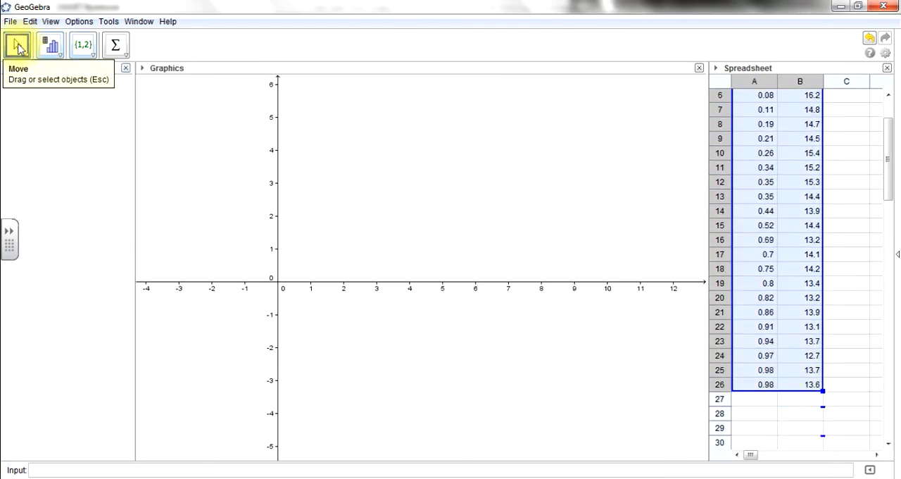
pyautogui.click(60, 54)
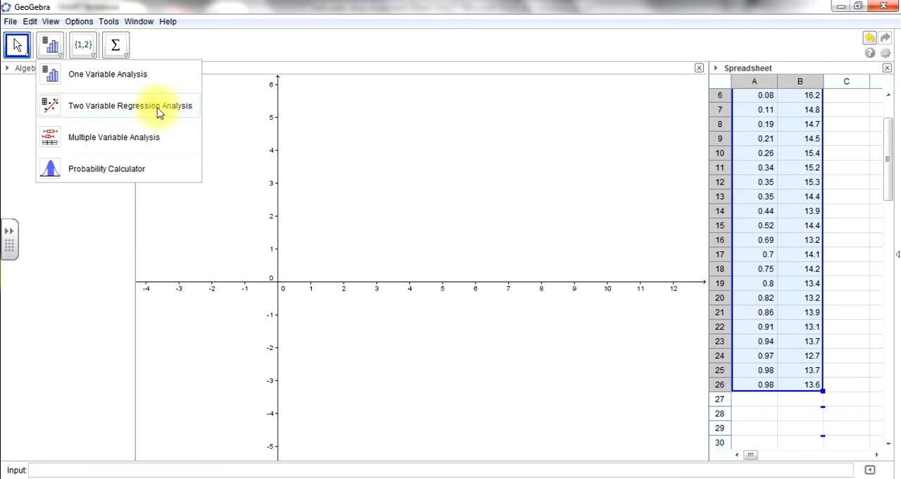
pyautogui.click(81, 110)
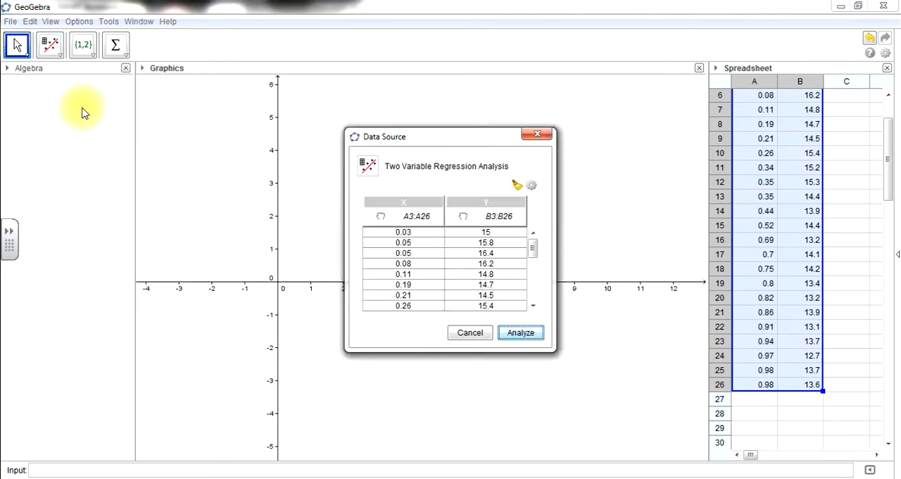
pyautogui.moveTo(538, 252)
pyautogui.mouseDown()
pyautogui.moveTo(535, 296)
pyautogui.moveTo(535, 247)
pyautogui.mouseUp()
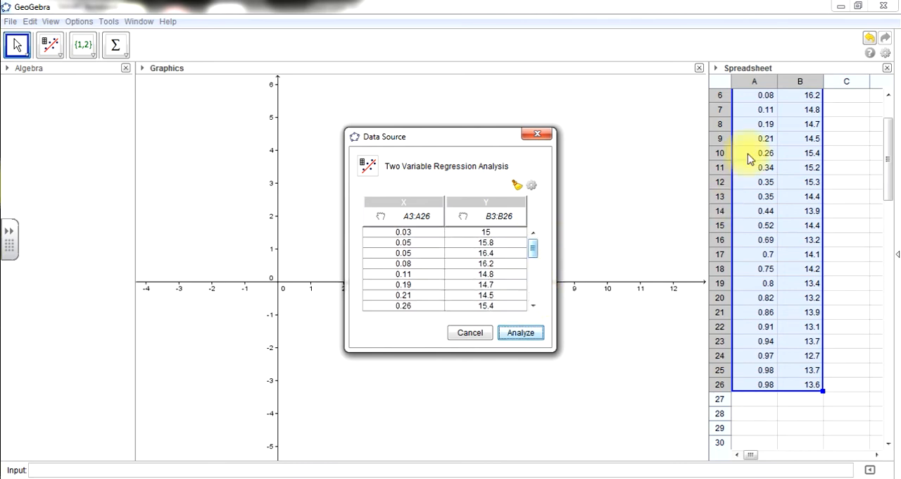
pyautogui.click(522, 332)
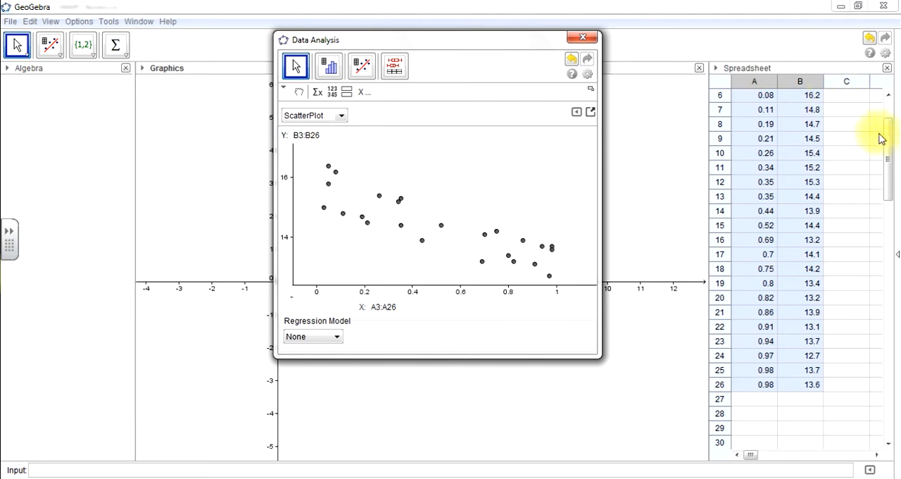
# Fit a Linear regression model to the scatter plot and evaluate it at x = .89.
pyautogui.scroll(2, 862, 116)
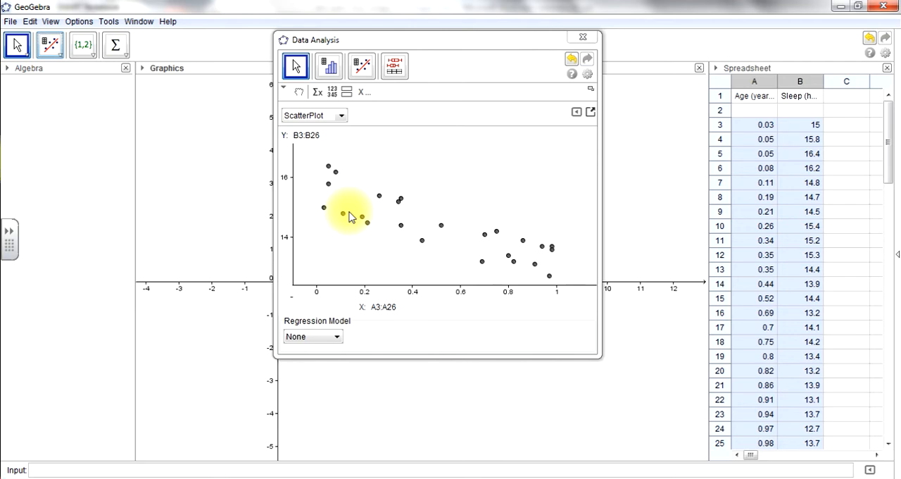
pyautogui.click(336, 338)
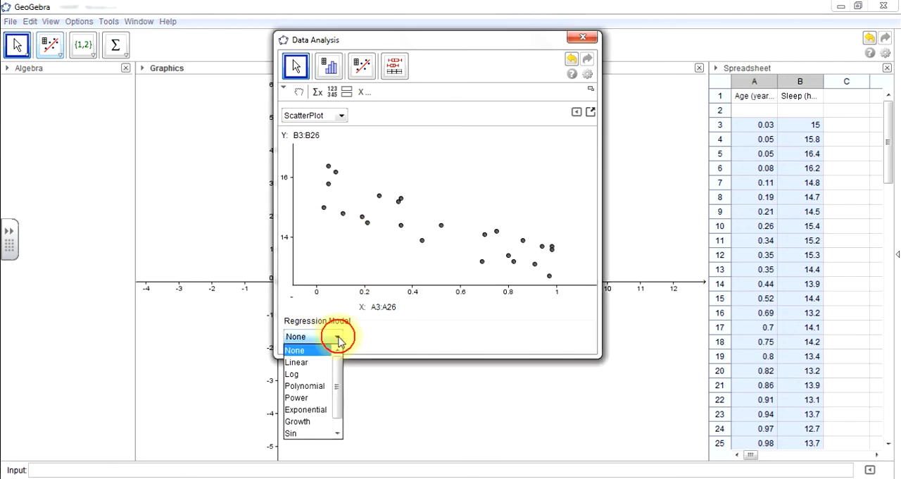
pyautogui.click(295, 363)
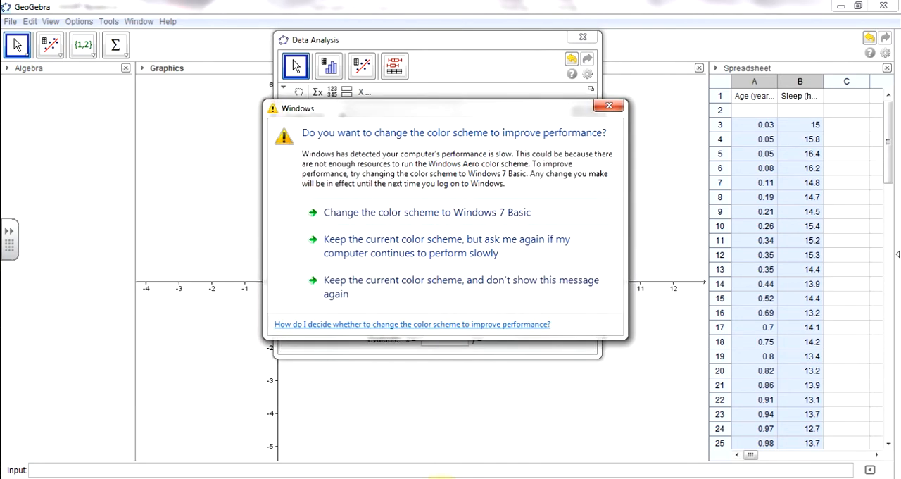
pyautogui.click(395, 216)
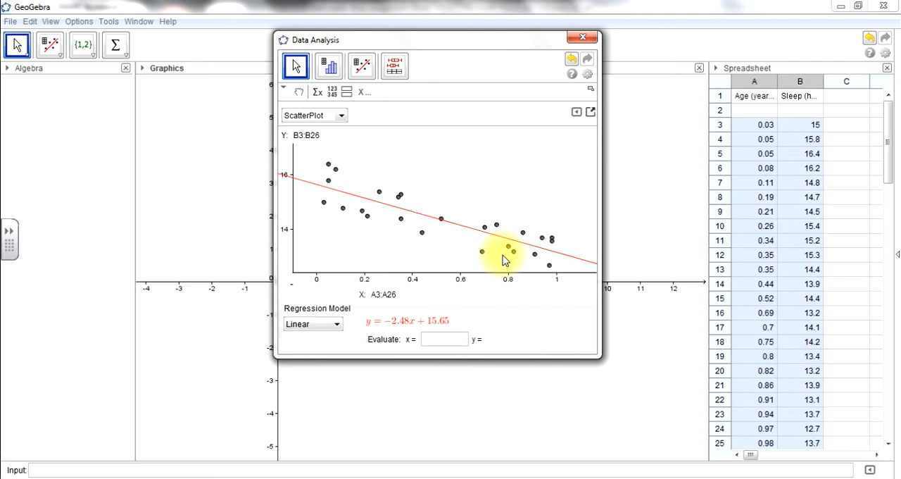
pyautogui.click(431, 342)
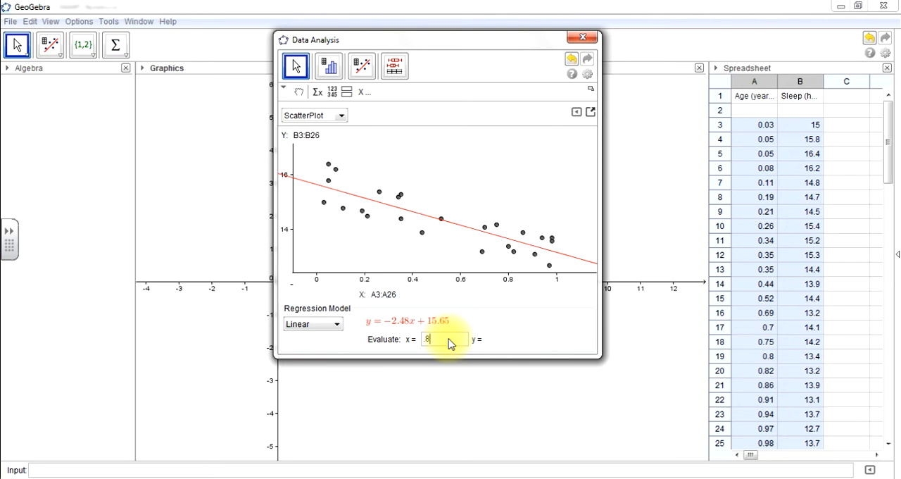
pyautogui.press('Return')
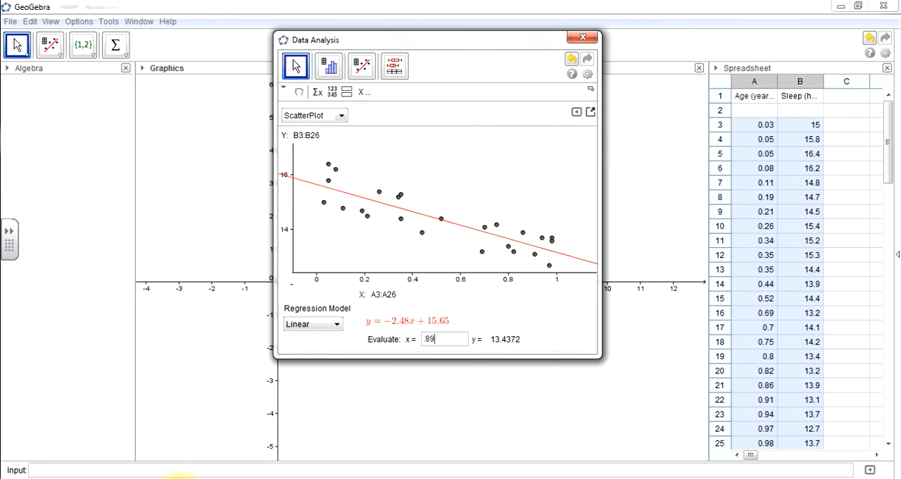
pyautogui.click(290, 477)
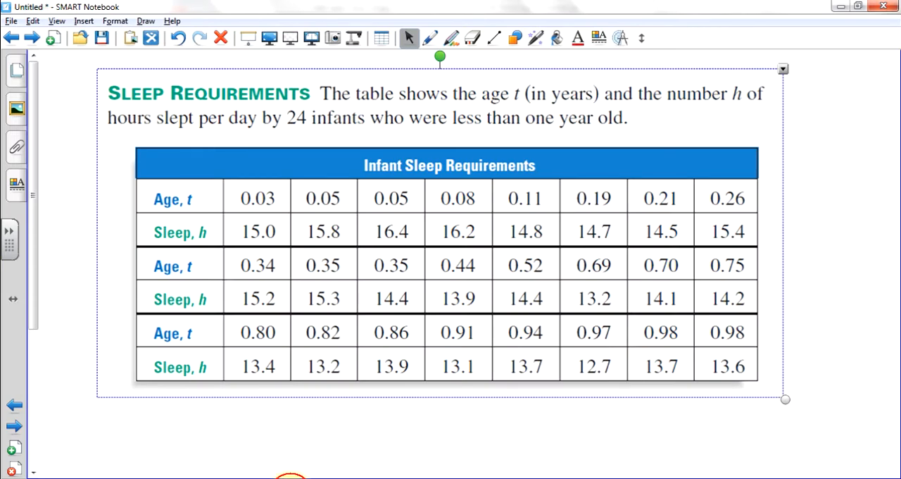
pyautogui.click(31, 39)
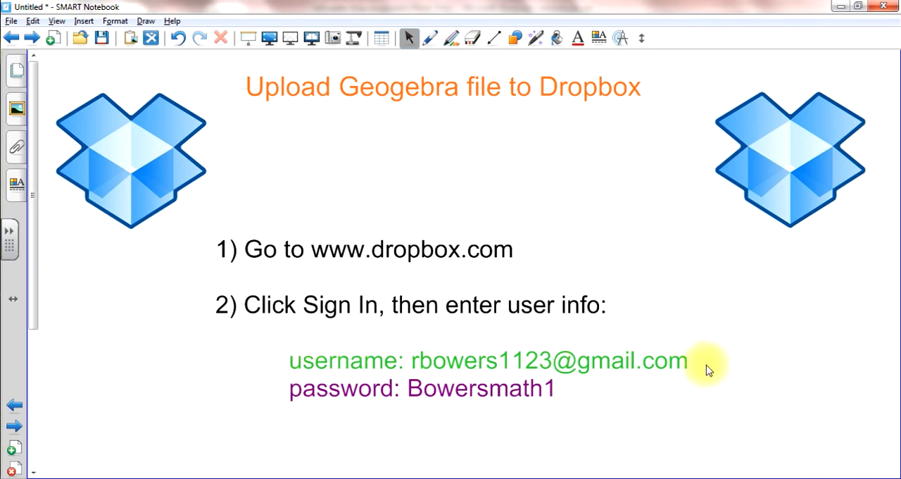
pyautogui.click(101, 478)
pyautogui.click(164, 416)
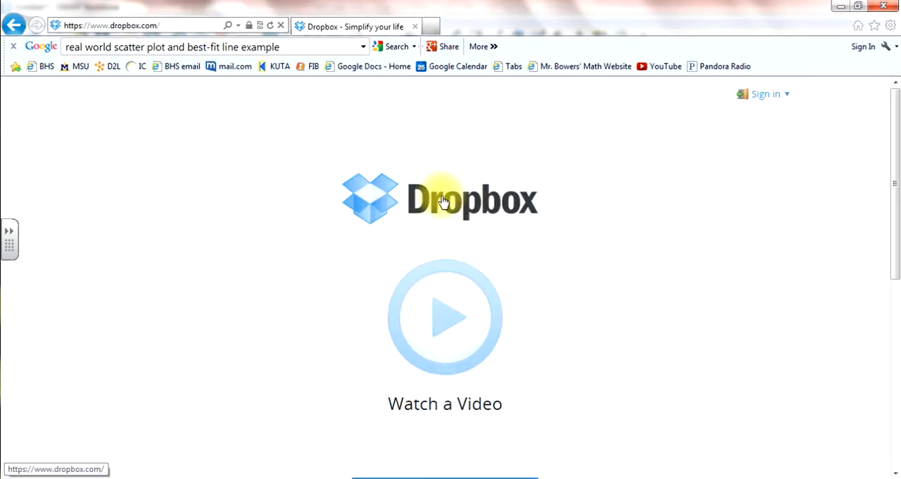
# Try to sign in to Dropbox with the account e-mail and password.
pyautogui.click(767, 103)
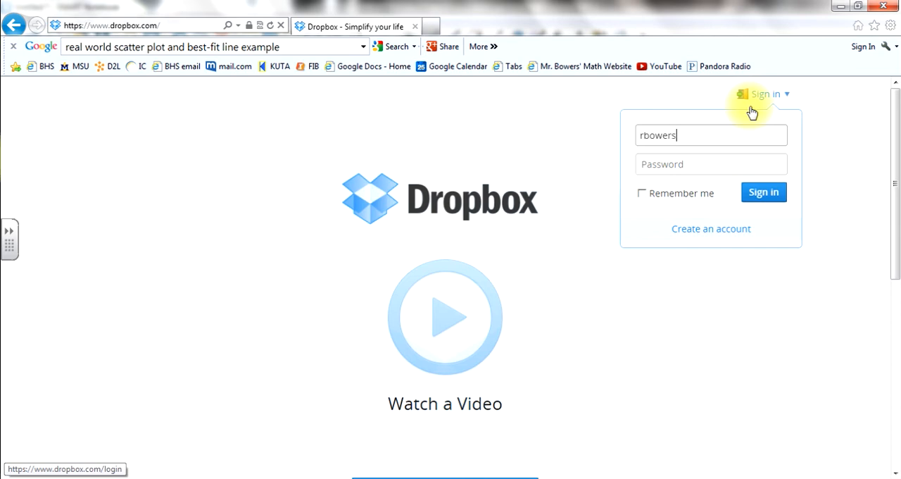
pyautogui.press('Tab')
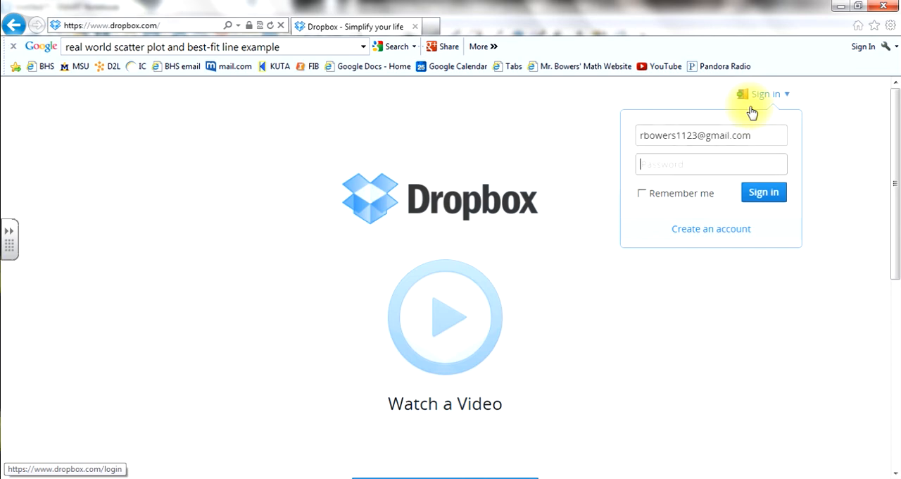
pyautogui.write('•••••••')
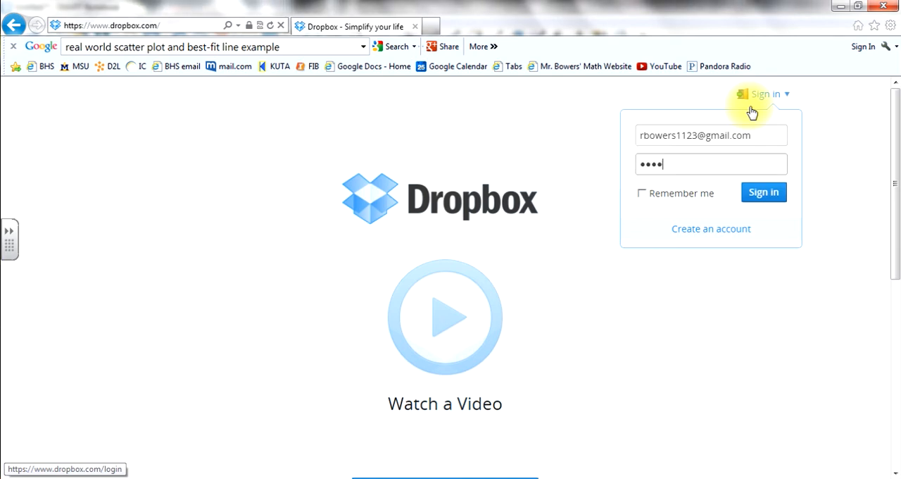
pyautogui.press('Return')
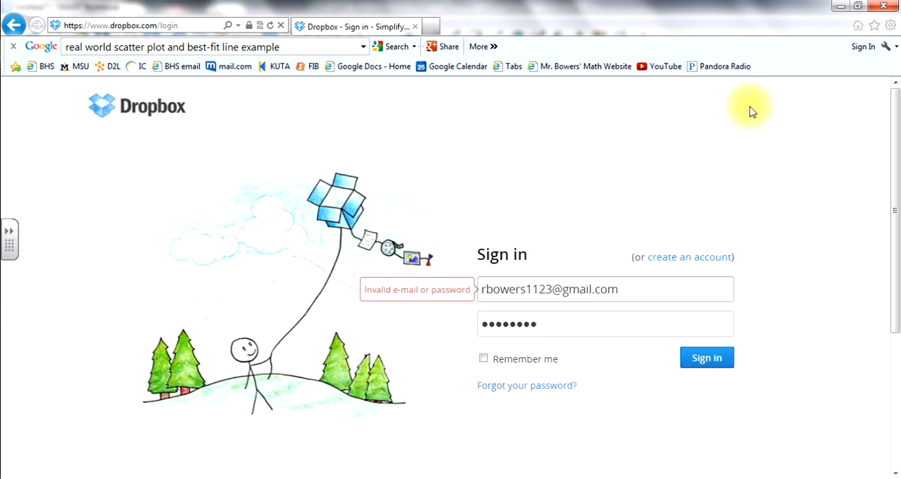
# Re-enter the account password and sign in to Dropbox.
pyautogui.doubleClick(570, 321)
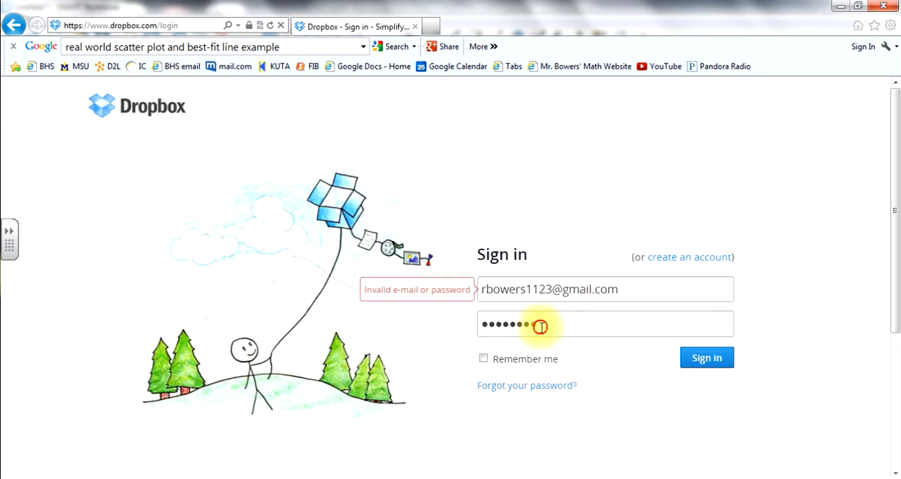
pyautogui.write('******')
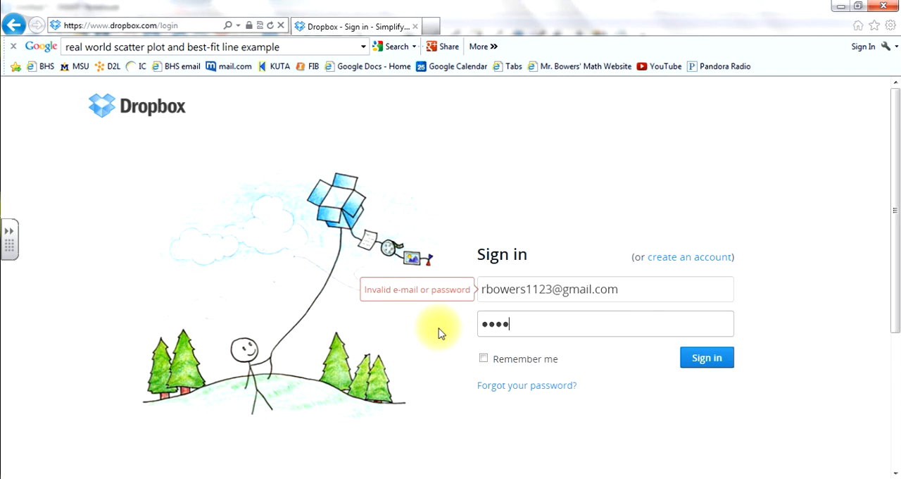
pyautogui.write('*****')
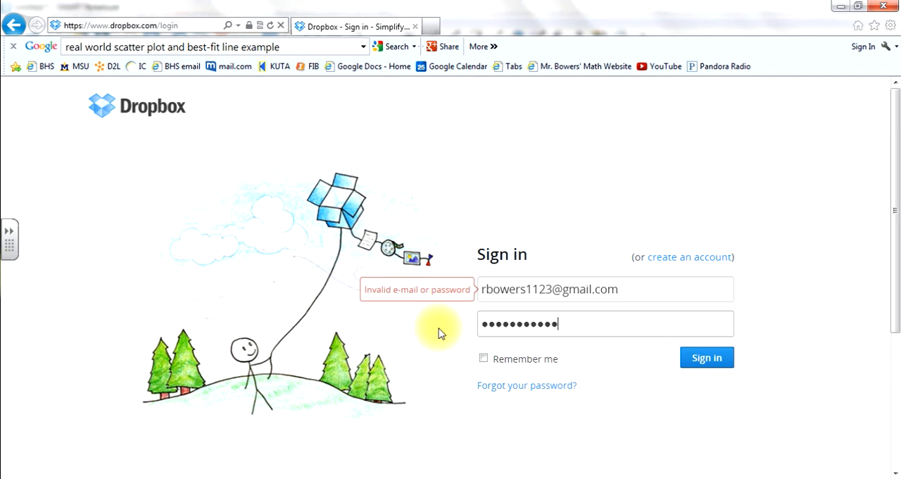
pyautogui.click(711, 355)
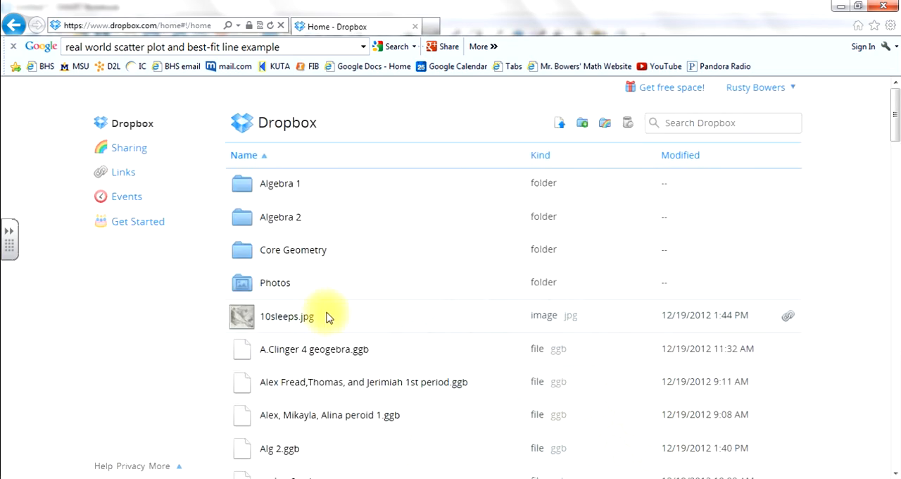
# Request helicopter drop assignment.docx from the Algebra 2 > Helicopter Drop folder and cancel its download prompt.
pyautogui.click(280, 218)
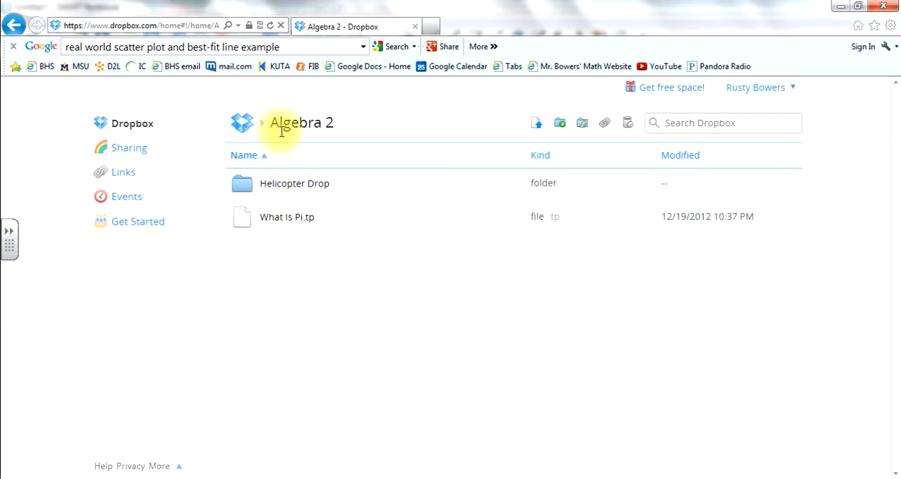
pyautogui.click(294, 187)
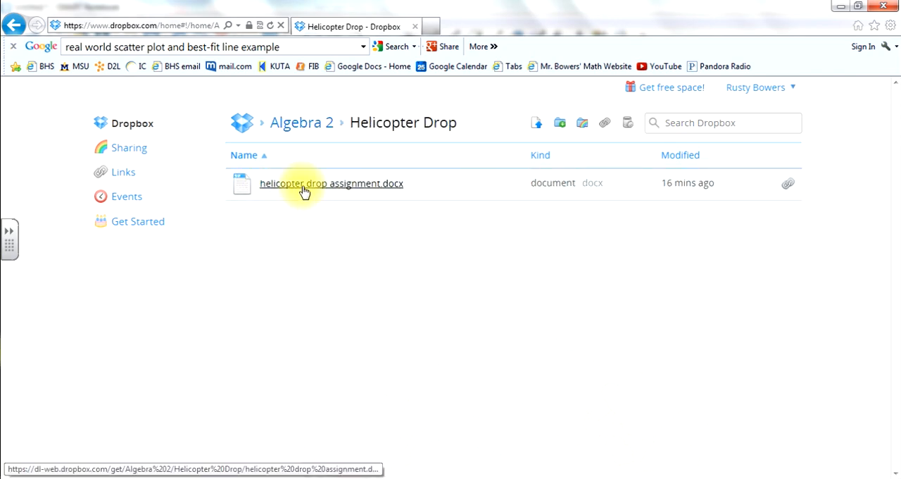
pyautogui.click(350, 186)
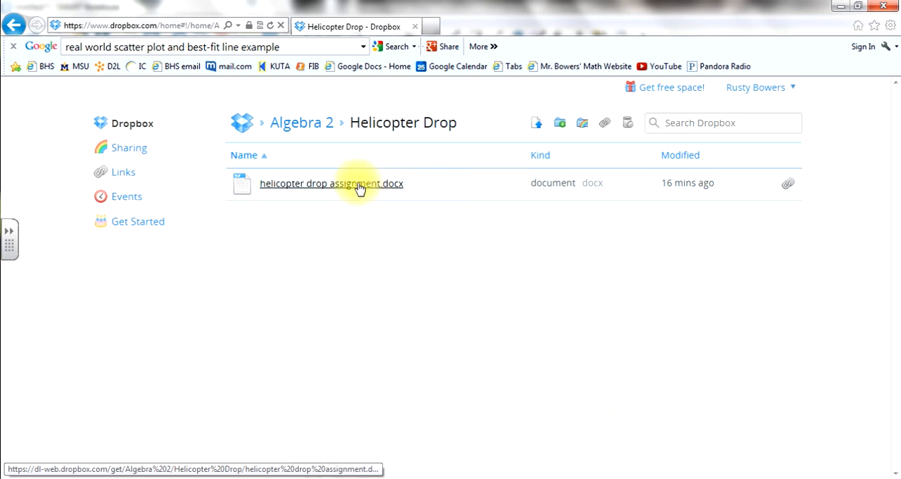
pyautogui.click(290, 186)
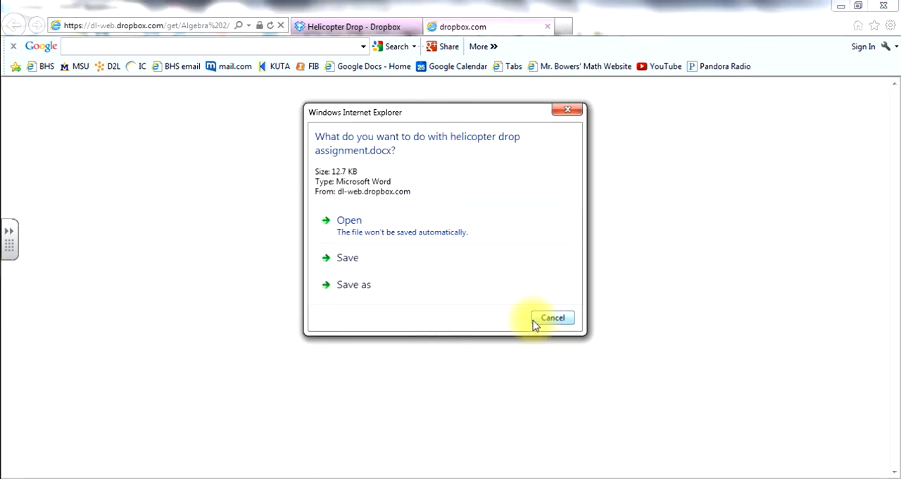
pyautogui.click(553, 318)
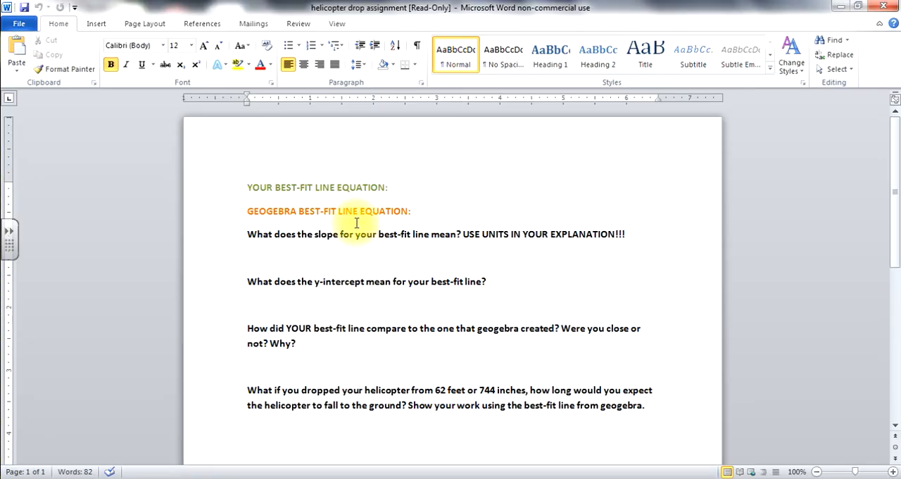
# Insert the GeoGebra regression screenshot above the "YOUR BEST-FIT LINE EQUATION:" line in the Word assignment, keeping the questions below in view.
pyautogui.press('Return')
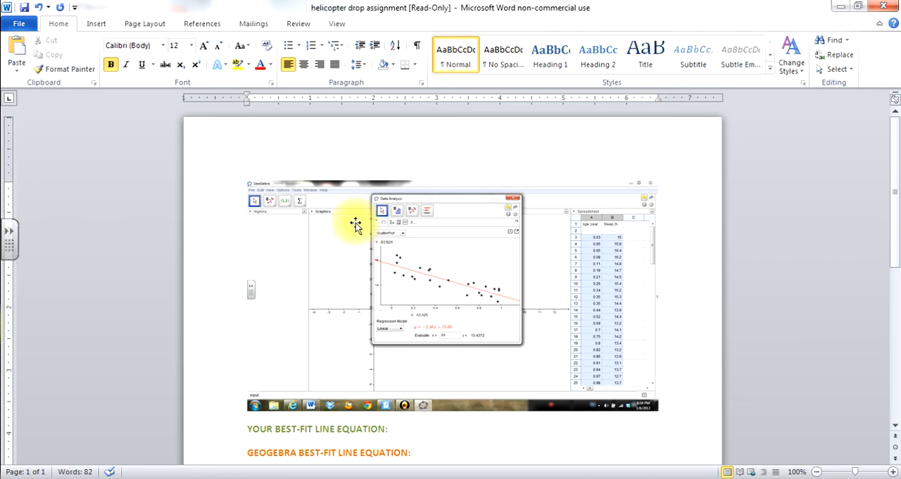
pyautogui.moveTo(896, 145); pyautogui.dragTo(896, 262)
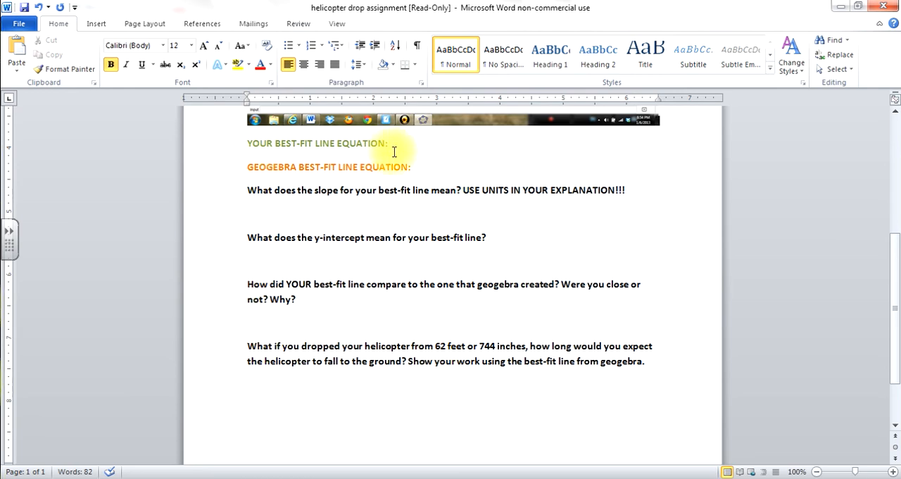
# Review the two best-fit line equation prompts, the regression screenshot and the slope, y-intercept, comparison and 744-inch drop questions.
pyautogui.moveTo(246, 143); pyautogui.dragTo(393, 144)
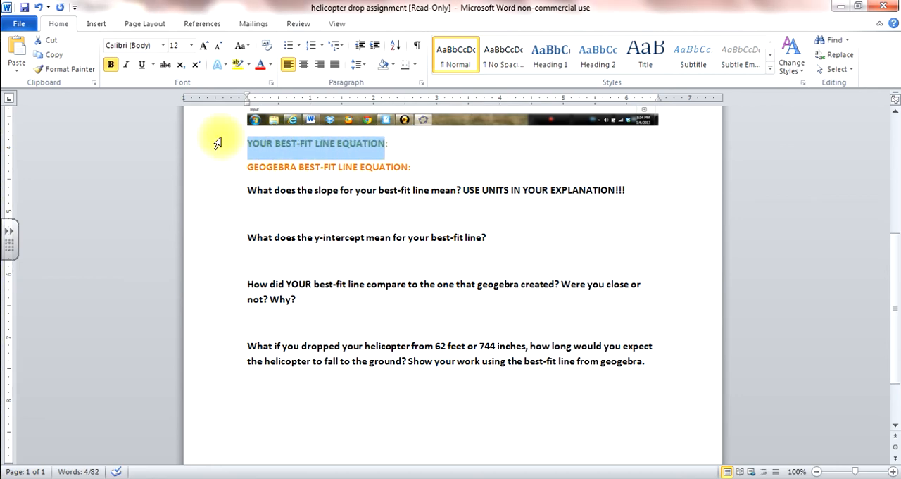
pyautogui.moveTo(415, 166); pyautogui.dragTo(251, 167)
pyautogui.scroll(3, 845, 254)
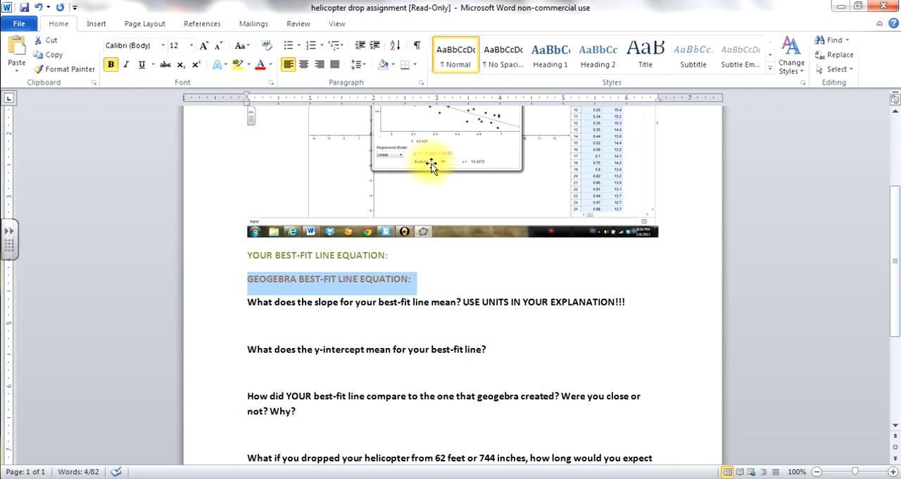
pyautogui.scroll(-5, 897, 229)
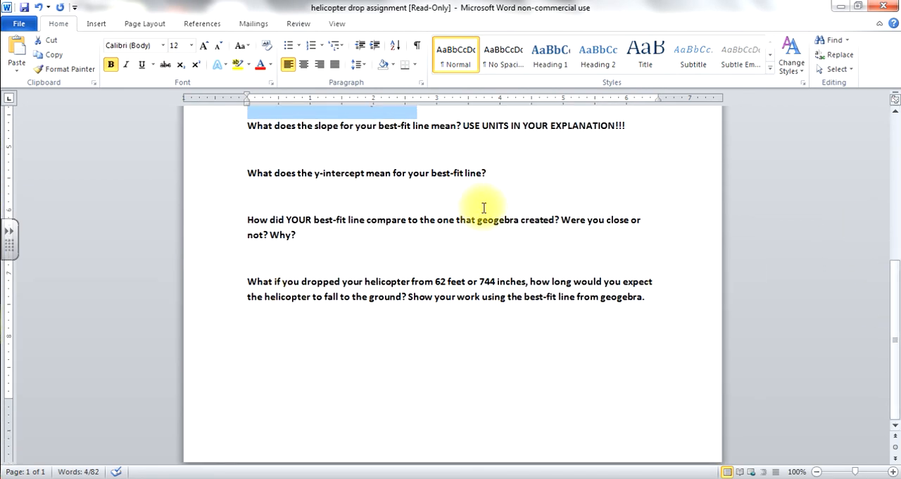
pyautogui.moveTo(894, 342); pyautogui.dragTo(891, 296)
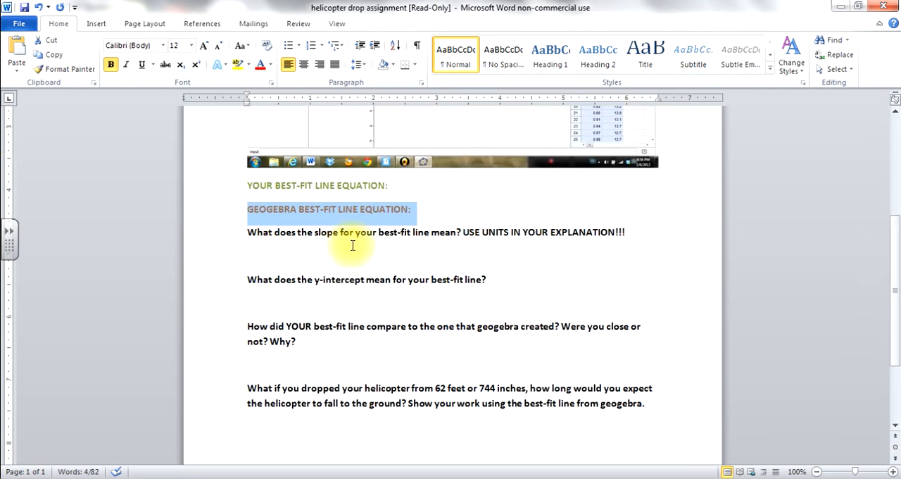
pyautogui.moveTo(895, 295); pyautogui.dragTo(891, 167)
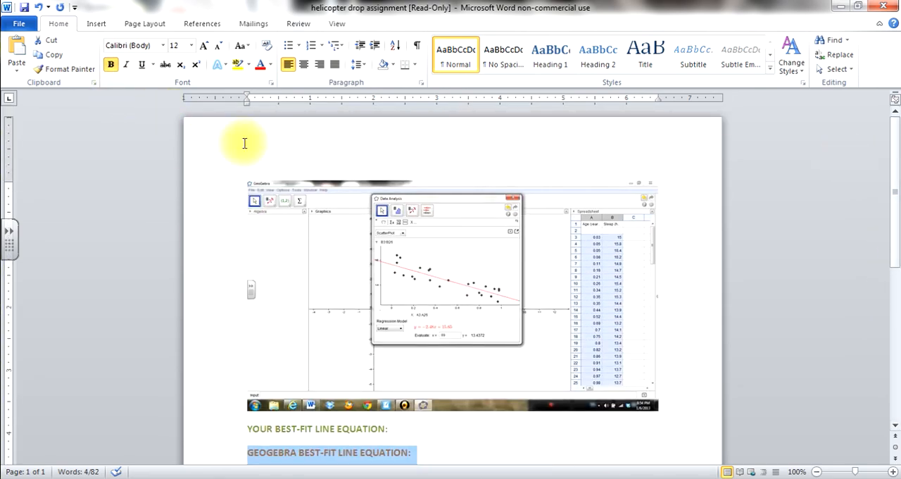
# Save the assignment to the Desktop as a Word Document, using the person's title and surname as the file name.
pyautogui.click(14, 27)
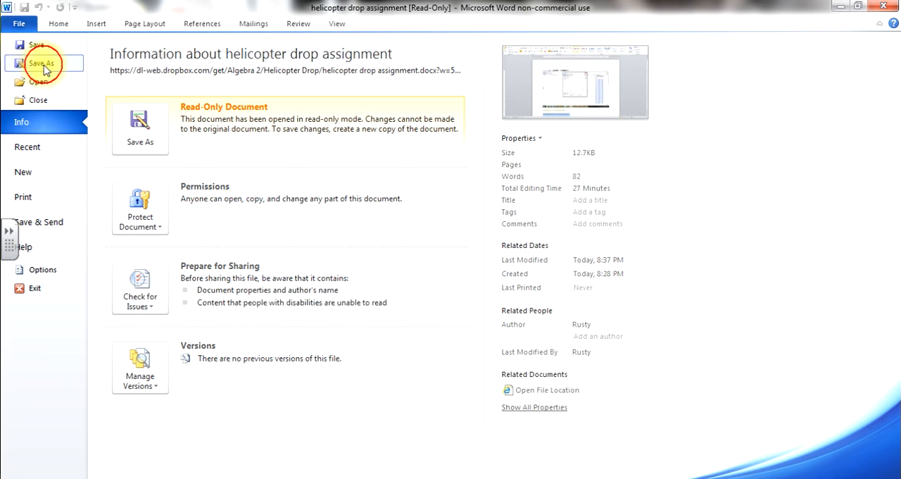
pyautogui.click(44, 66)
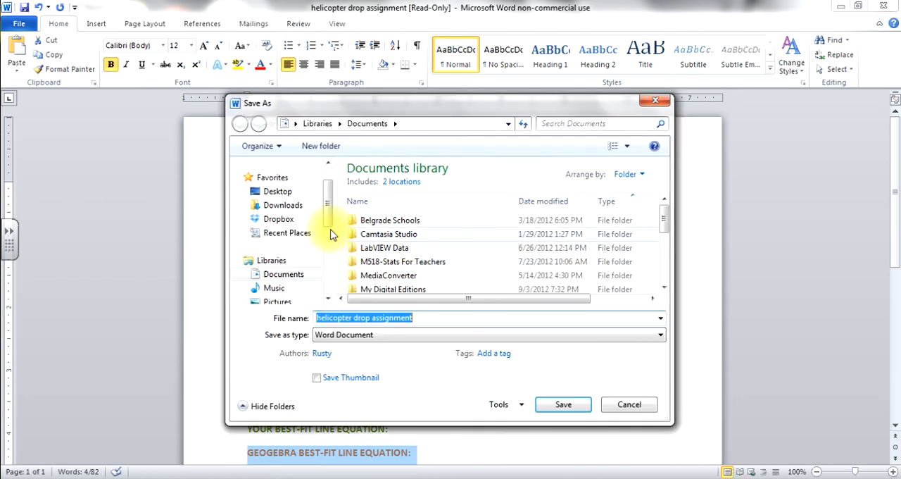
pyautogui.moveTo(328, 204)
pyautogui.mouseDown()
pyautogui.moveTo(328, 174)
pyautogui.moveTo(327, 202)
pyautogui.moveTo(327, 190)
pyautogui.mouseUp()
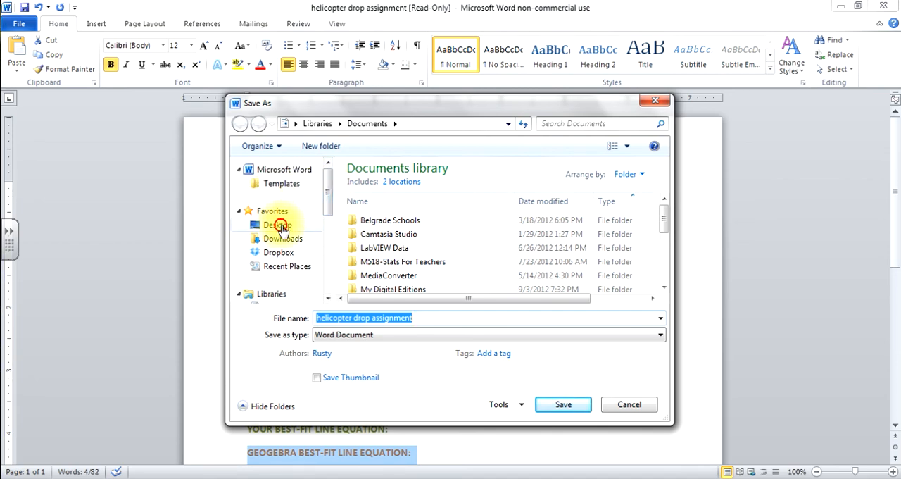
pyautogui.click(266, 225)
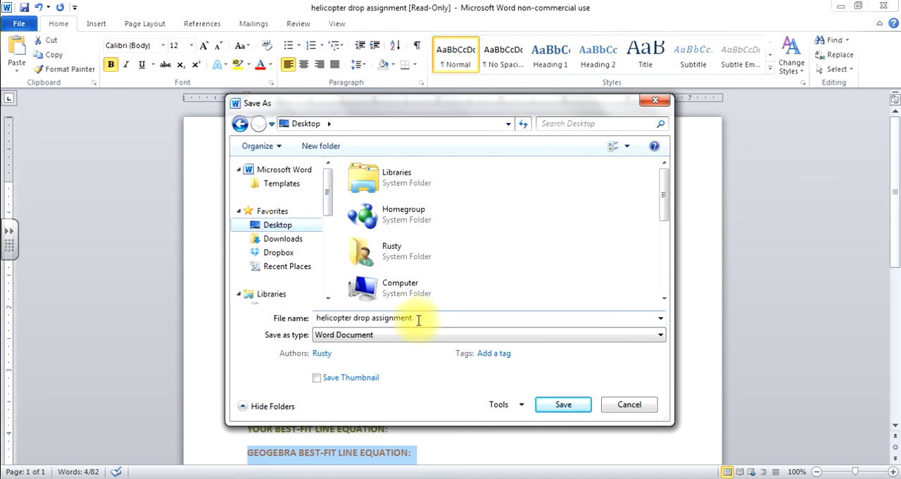
pyautogui.moveTo(425, 318); pyautogui.dragTo(286, 326)
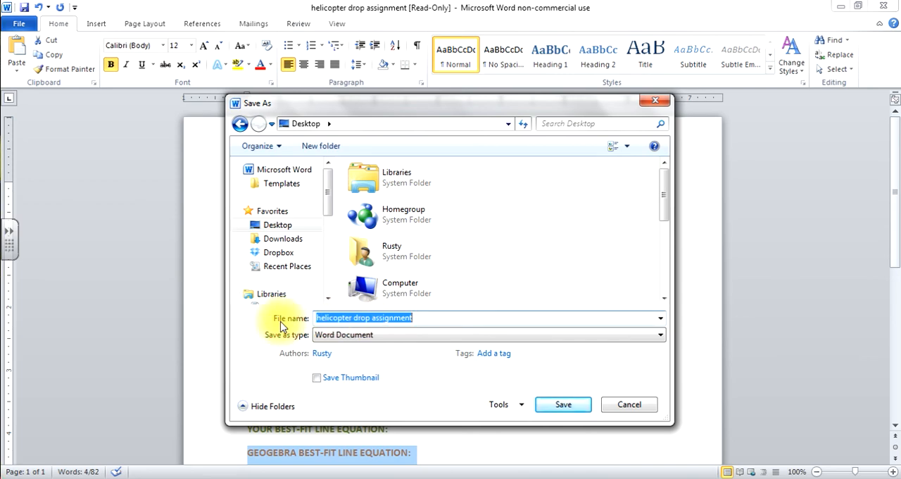
pyautogui.write('Mr Bowers')
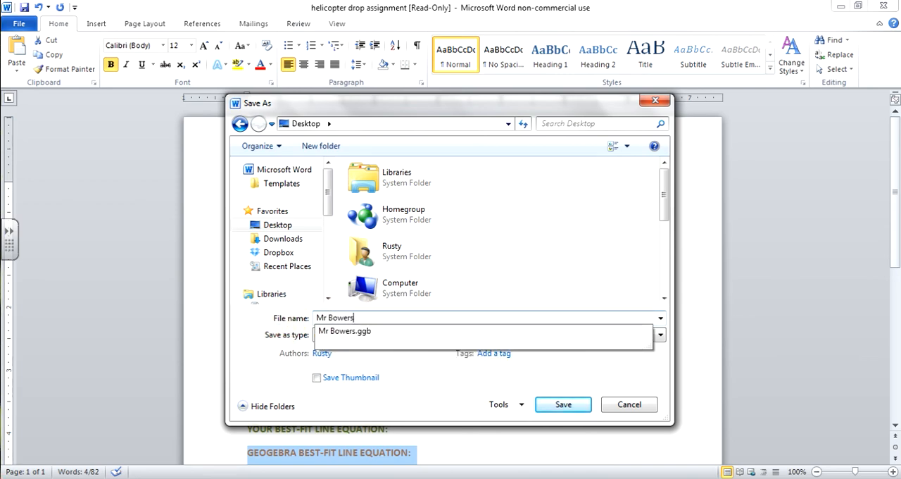
pyautogui.click(576, 407)
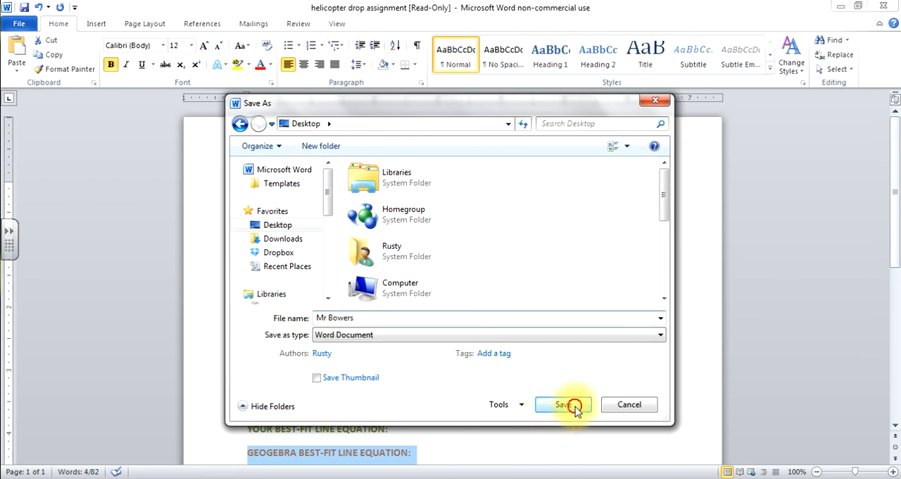
pyautogui.click(576, 406)
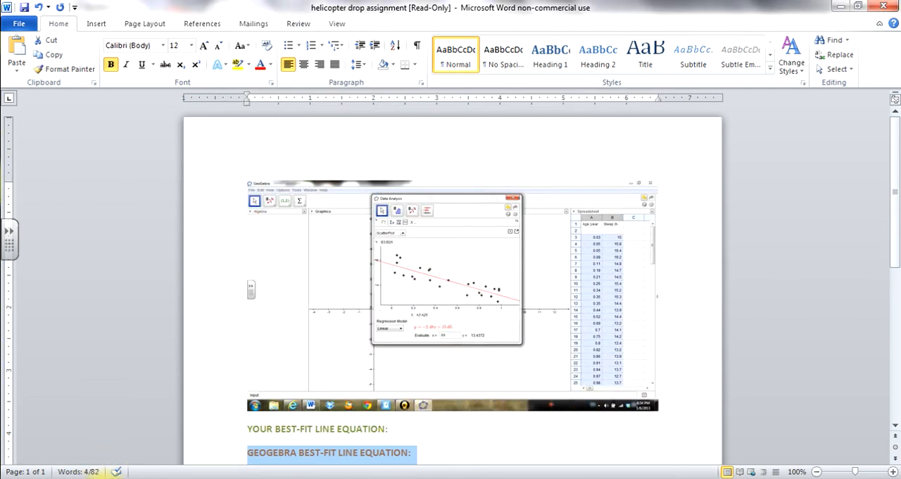
# Switch to Dropbox in the browser and upload the newly saved Word document from the Desktop to the Algebra 2 > Helicopter Drop folder.
pyautogui.click(105, 478)
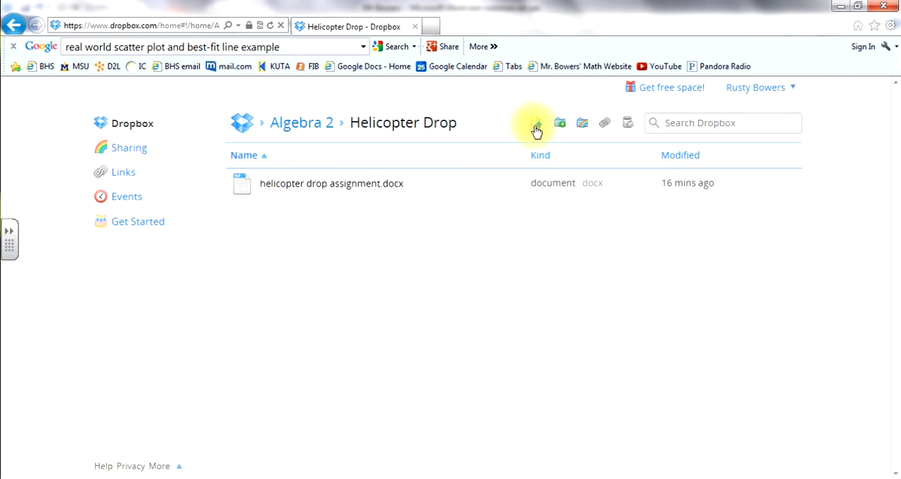
pyautogui.click(537, 127)
pyautogui.click(566, 266)
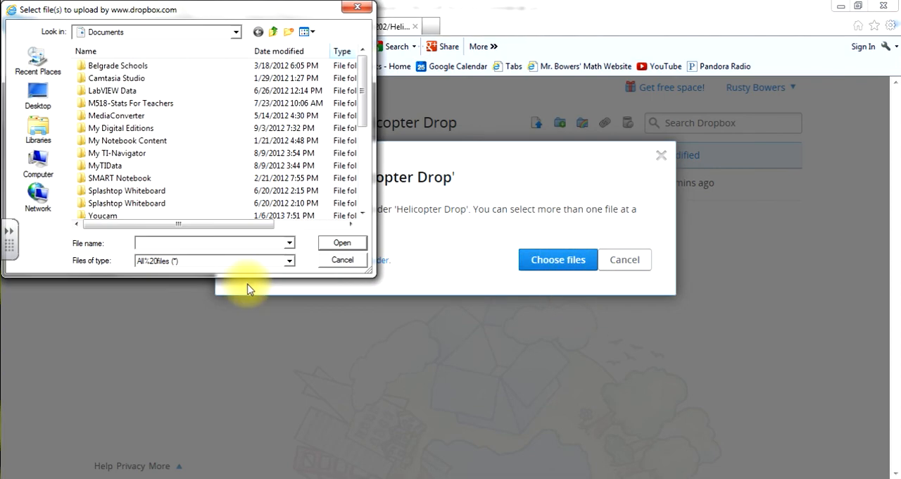
pyautogui.click(38, 95)
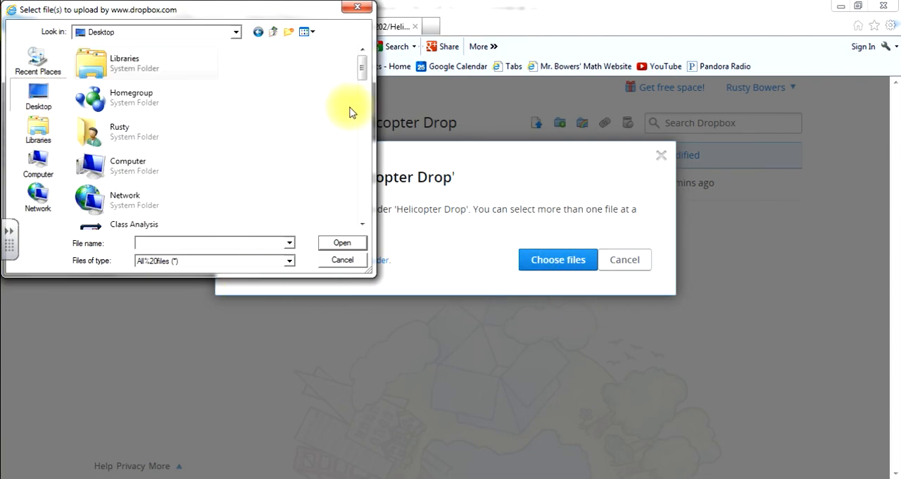
pyautogui.moveTo(362, 70); pyautogui.dragTo(359, 177)
pyautogui.click(139, 138)
pyautogui.click(347, 244)
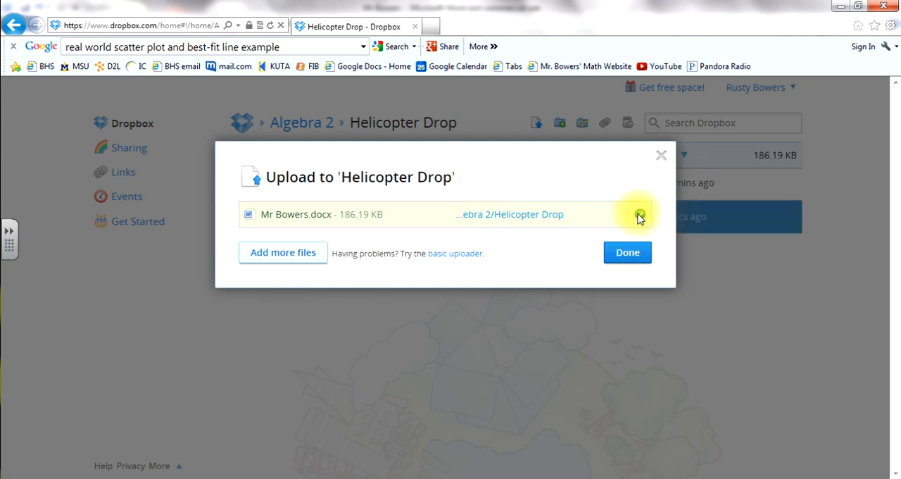
pyautogui.click(629, 253)
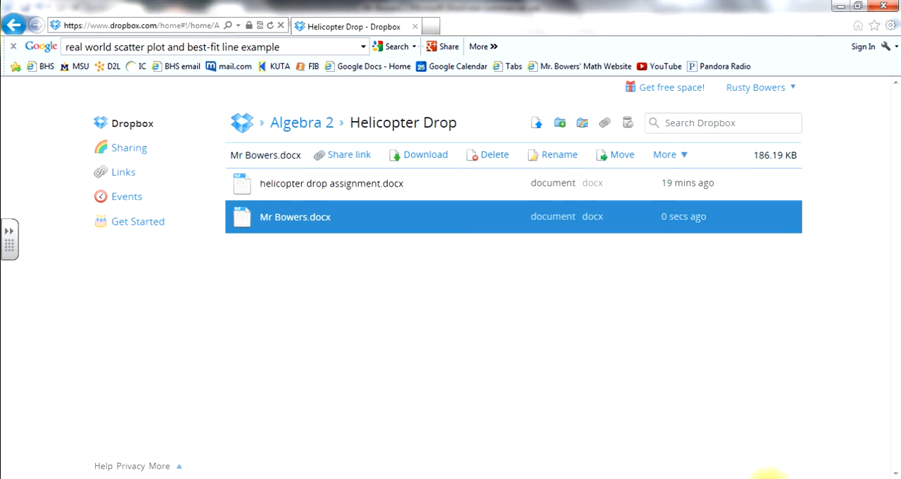
pyautogui.click(770, 478)
pyautogui.click(779, 403)
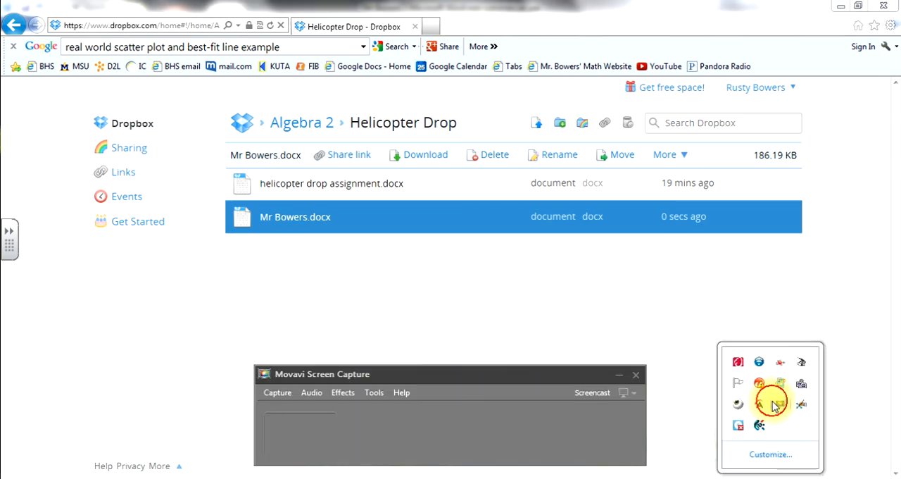